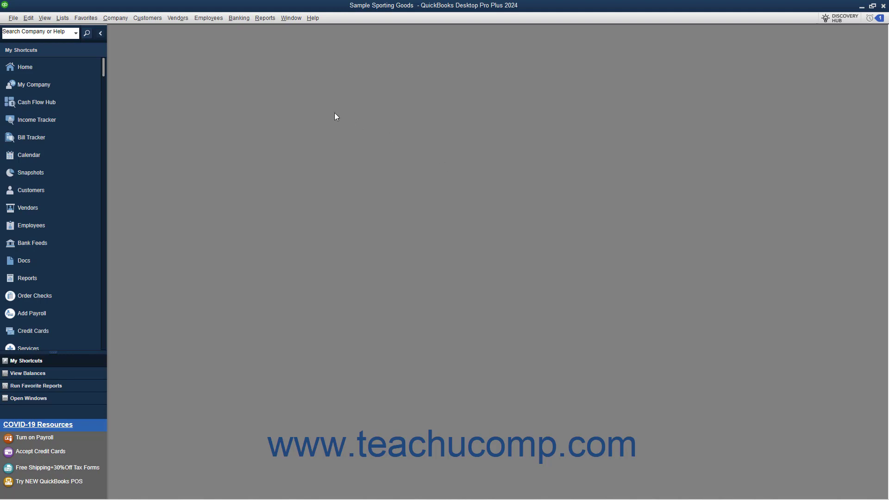
Step: Open the Bank Feeds Center from the Banking menu and show its empty Rules list
click(239, 18)
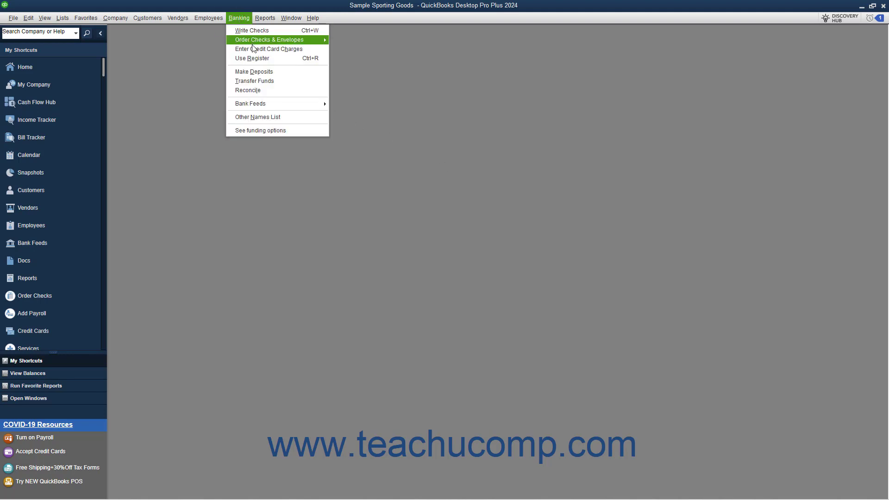
mouse_move(250, 103)
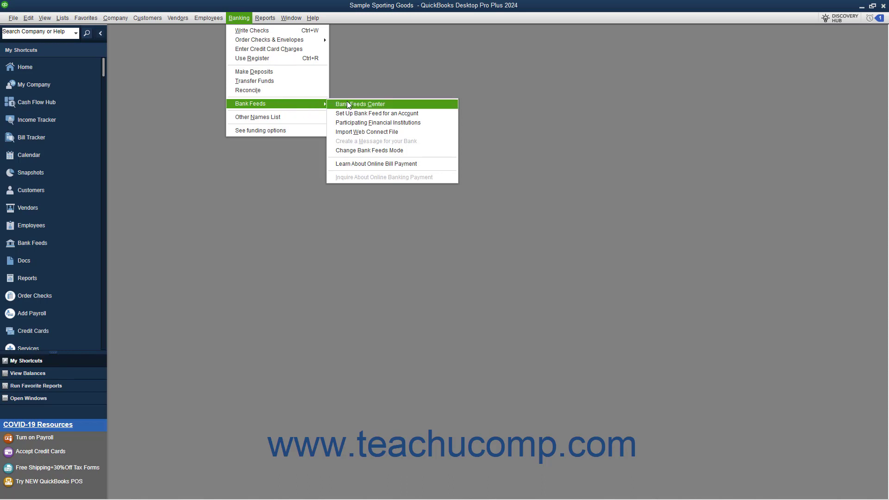
click(346, 100)
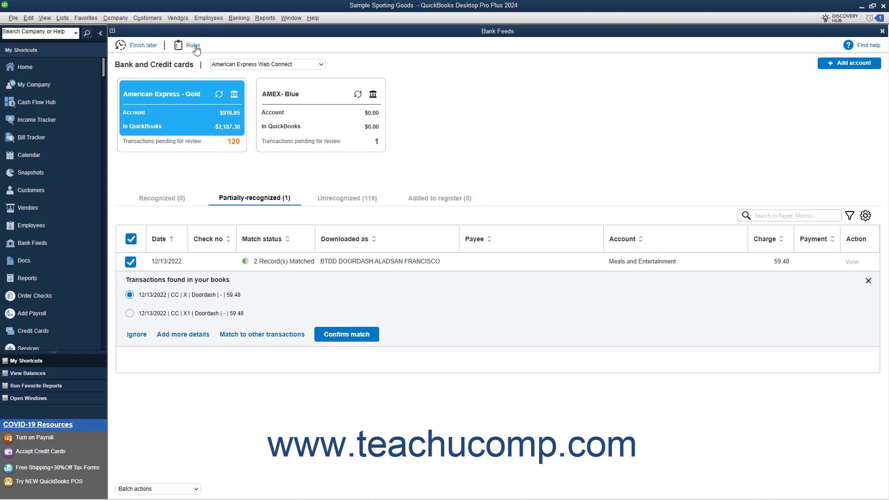
click(193, 45)
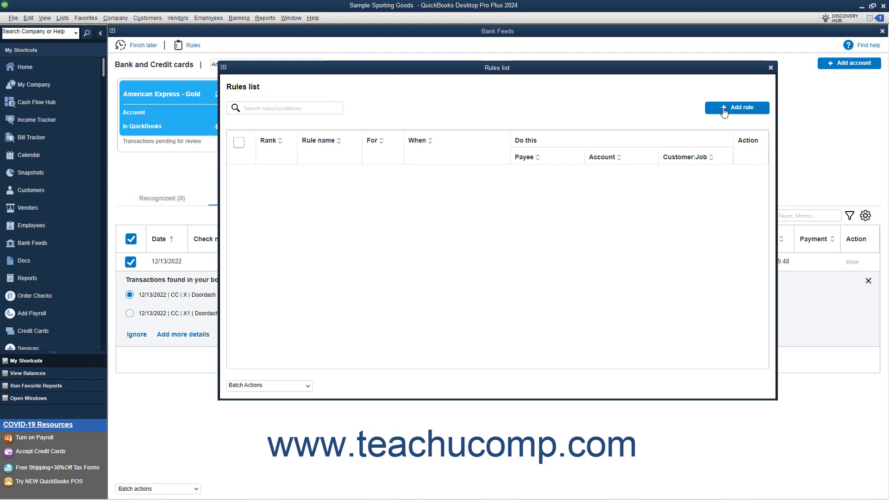
Step: Start a new bank feed rule that applies to money-out transactions
click(725, 109)
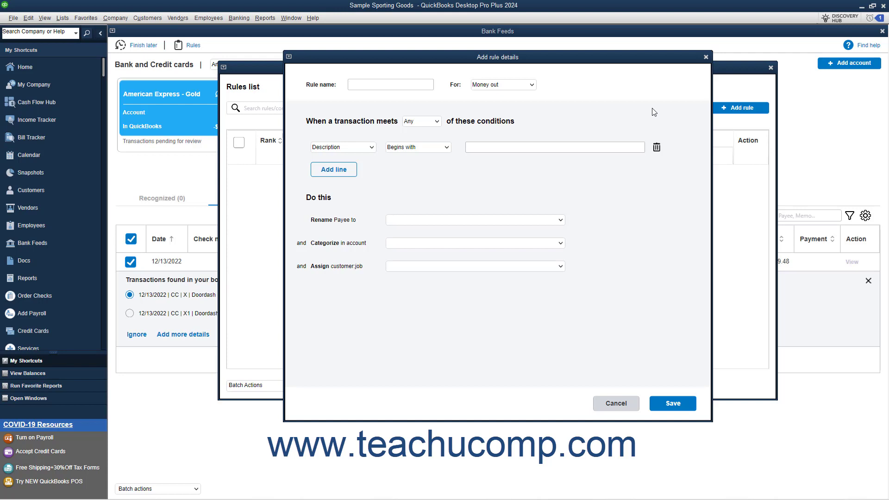
text(Doordash)
click(531, 84)
click(525, 97)
Step: Add the condition: Description contains DOORDASH
click(372, 148)
click(358, 168)
click(447, 148)
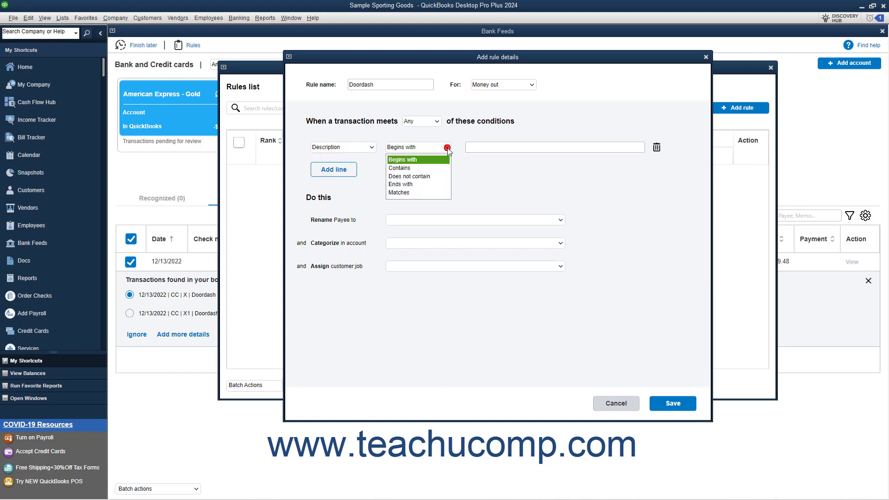
click(399, 168)
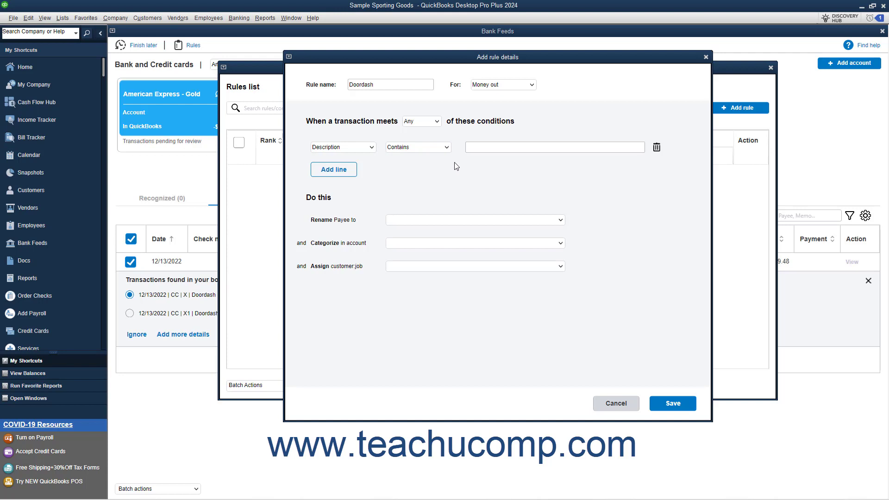
click(479, 148)
text(DOORDASH)
click(345, 176)
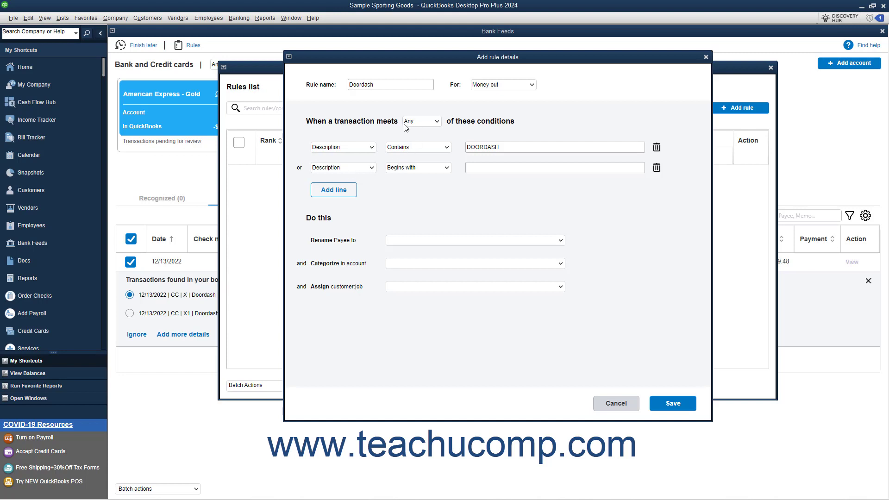
click(437, 122)
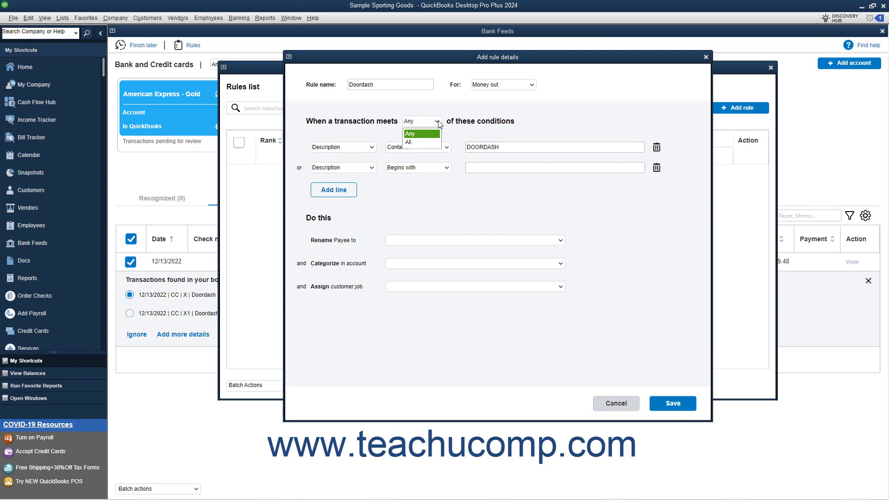
click(438, 124)
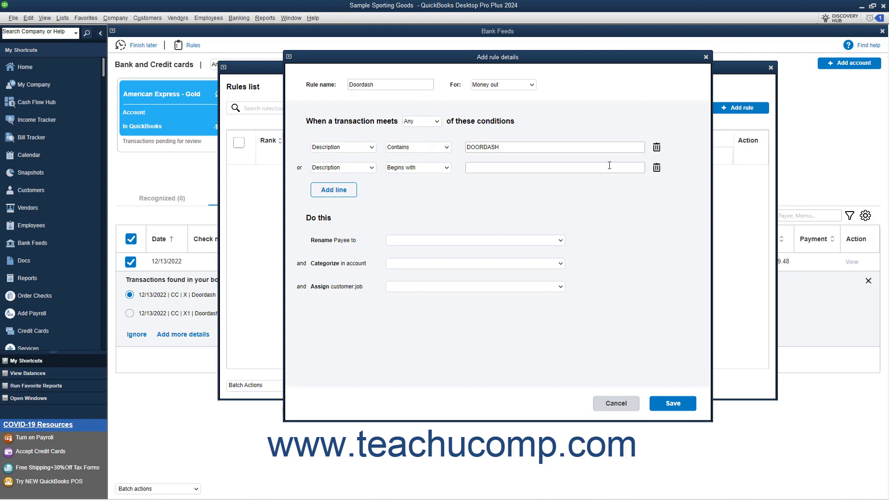
click(657, 167)
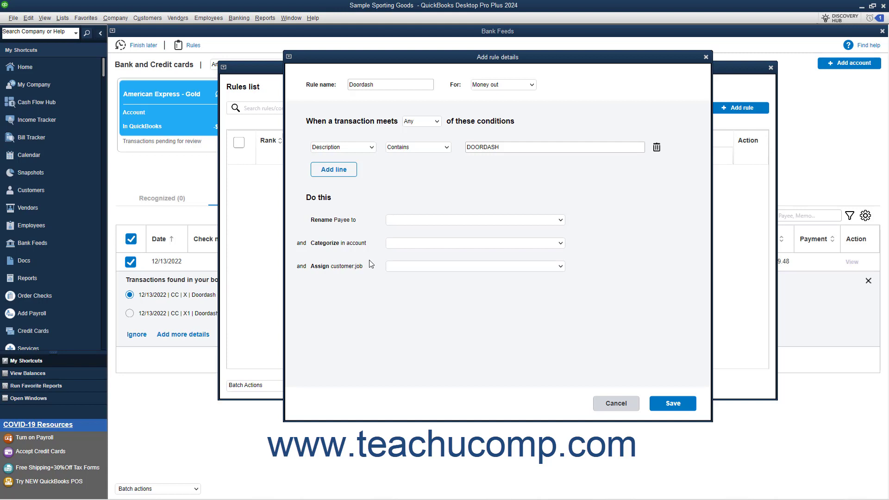
Step: Rename the payee to Doordash and categorize matches into Meals and Entertainment
click(560, 268)
click(560, 268)
click(561, 220)
click(561, 220)
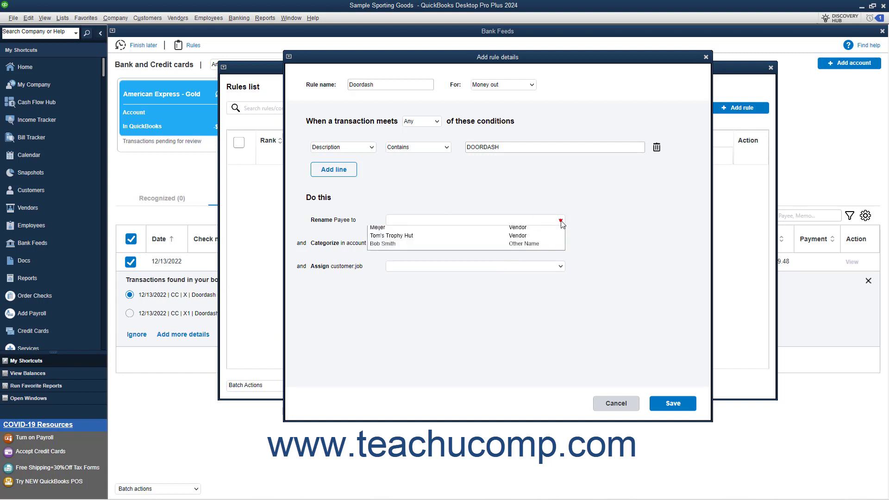
click(444, 273)
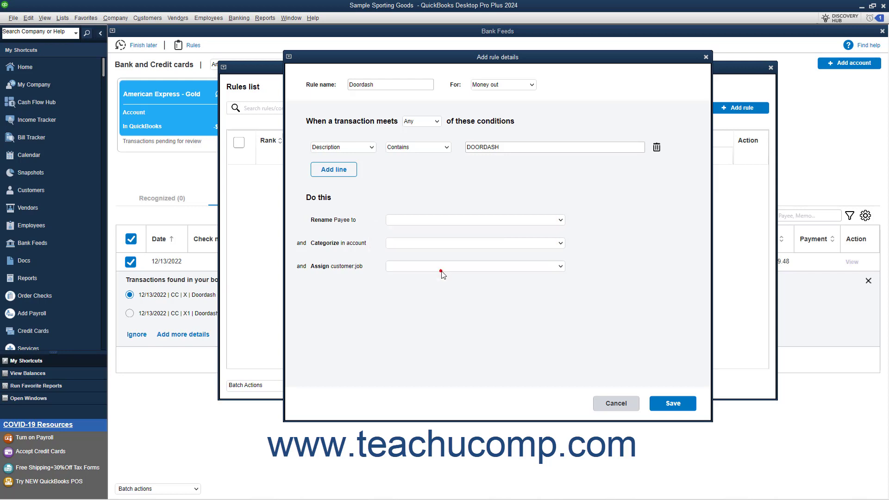
click(561, 245)
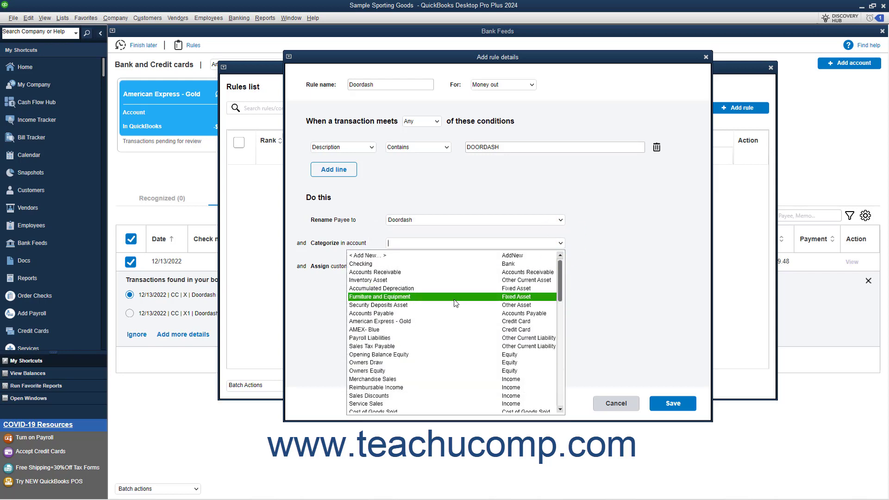
scroll(455, 303, down, 5)
scroll(455, 303, down, 4)
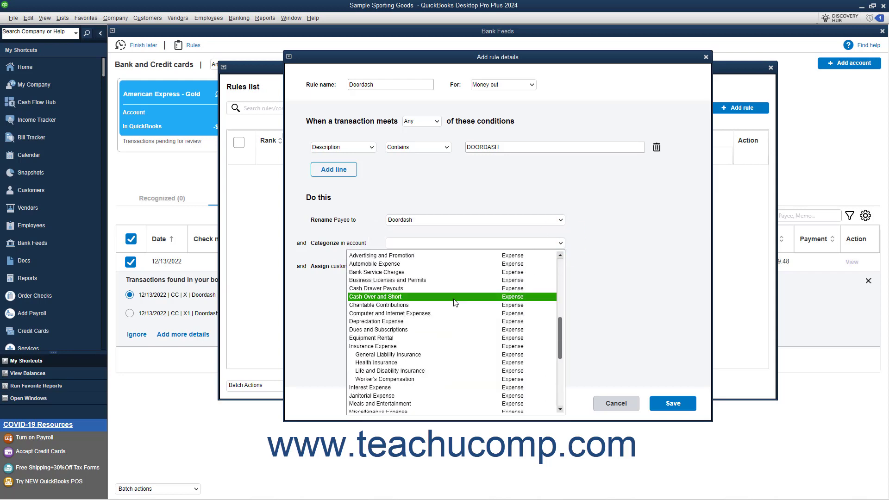
click(426, 405)
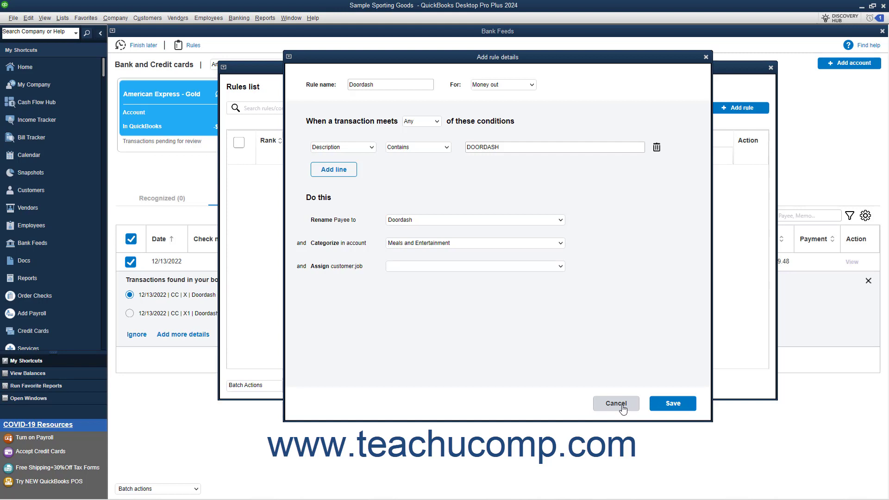
Step: Save the Doordash rule, then open its Edit details and cancel without changes
click(672, 403)
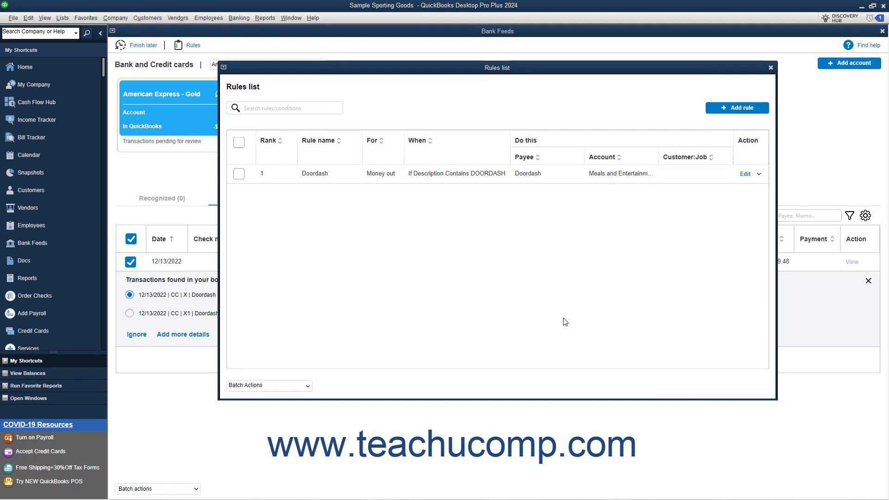
click(746, 175)
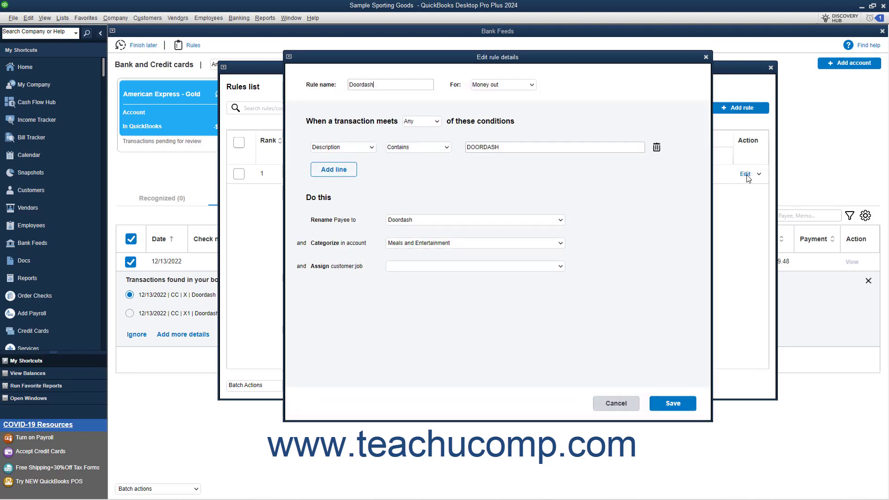
click(615, 403)
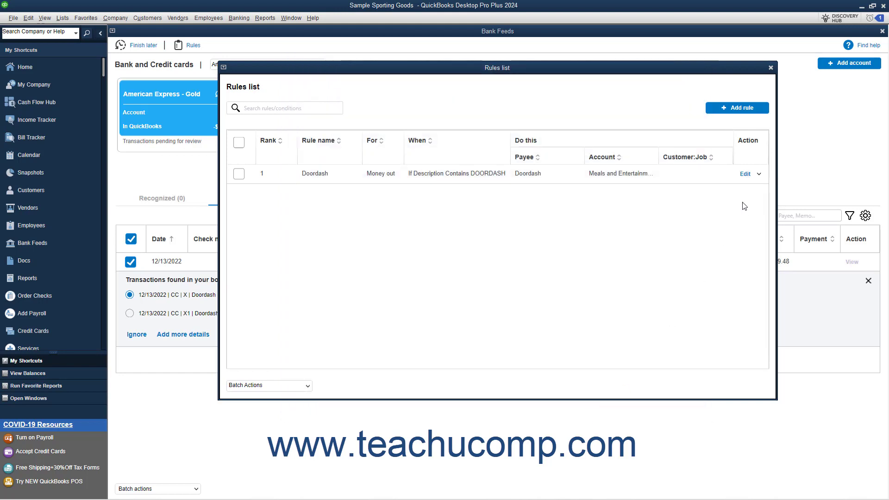
Step: Clone the Doordash rule and save the copy as Doordash2
click(758, 174)
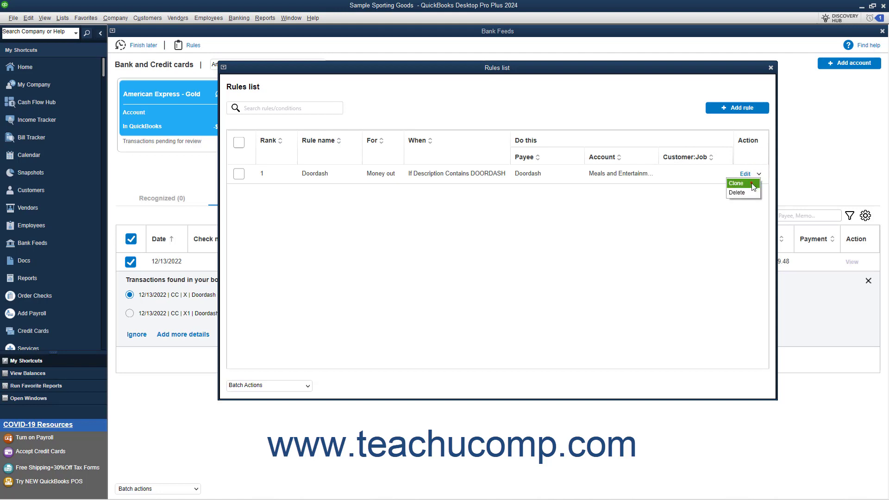
click(738, 183)
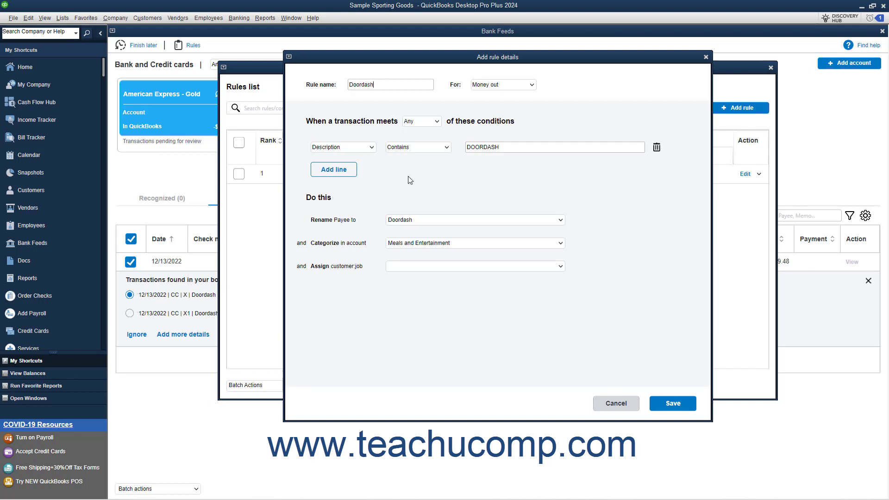
text(2)
click(668, 404)
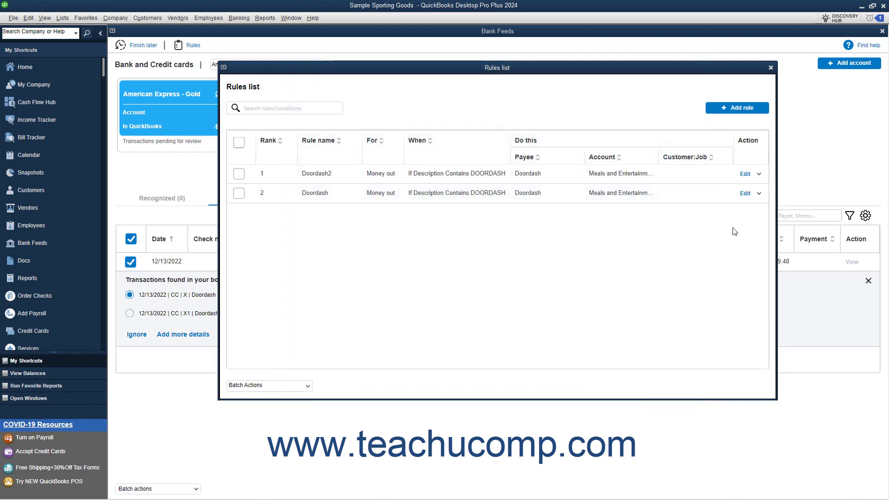
Step: Delete the Doordash2 rule and confirm the deletion with Yes
click(758, 175)
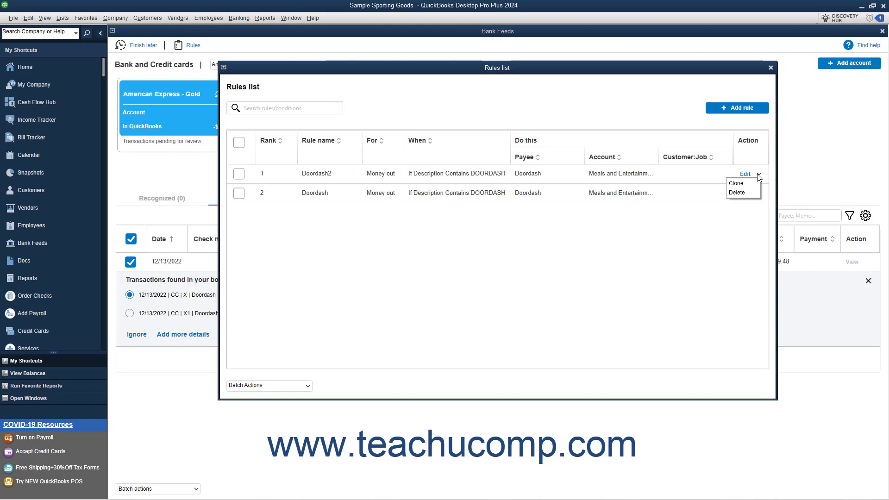
click(737, 193)
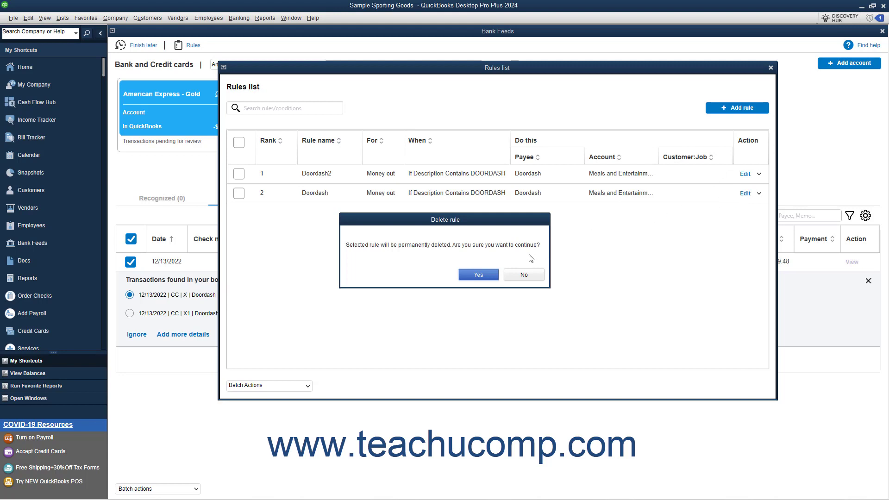
click(485, 277)
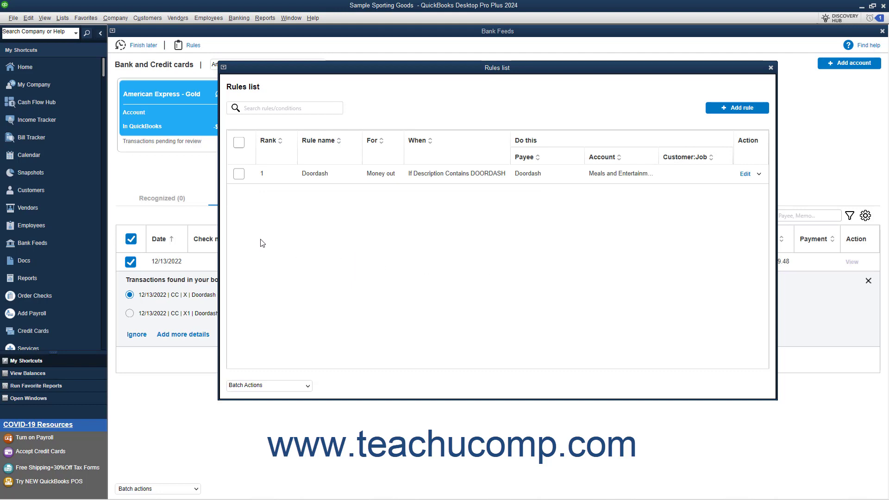
click(239, 173)
click(308, 386)
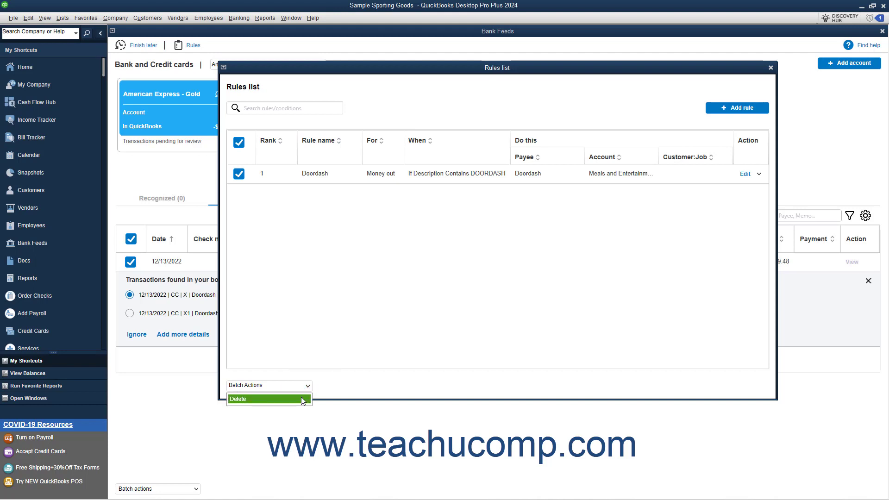
click(302, 399)
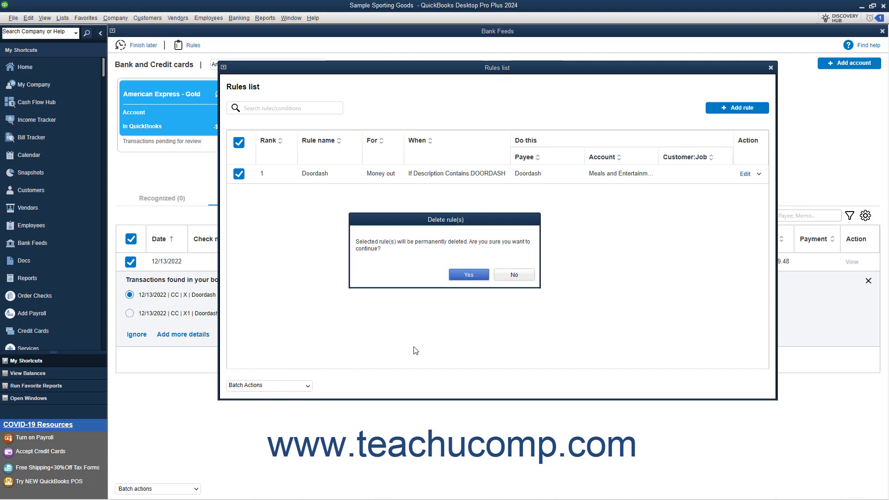
click(514, 276)
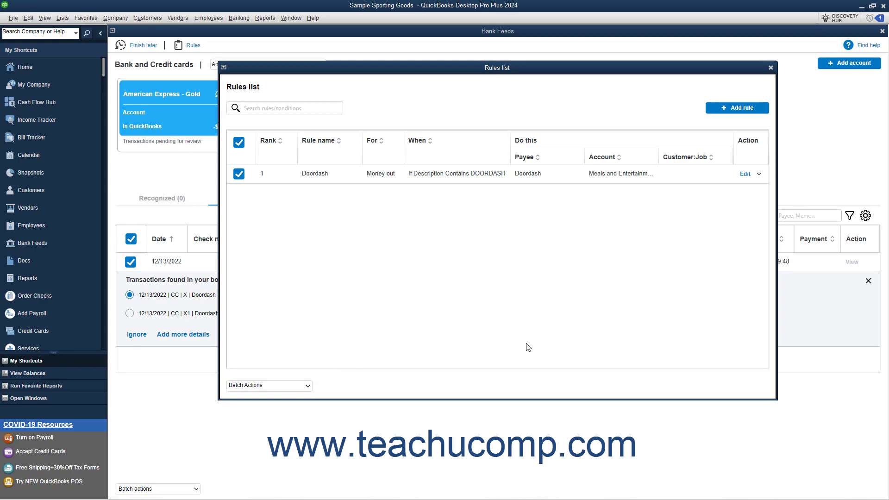
Step: Close the Rules list, check Unrecognized, then show the Recognized (22) tab
click(771, 67)
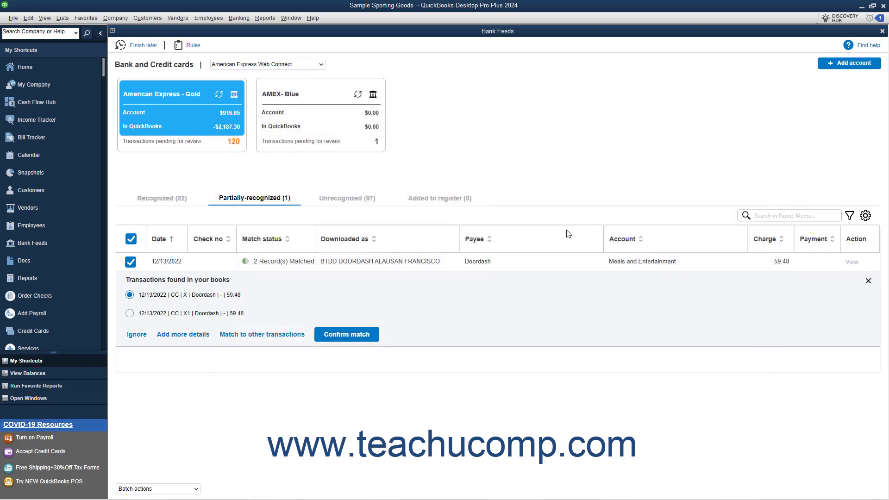
click(354, 202)
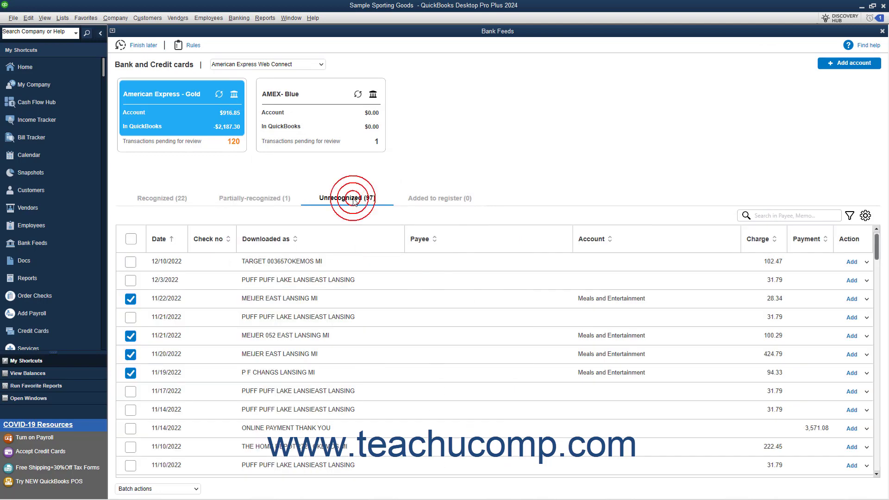
click(170, 202)
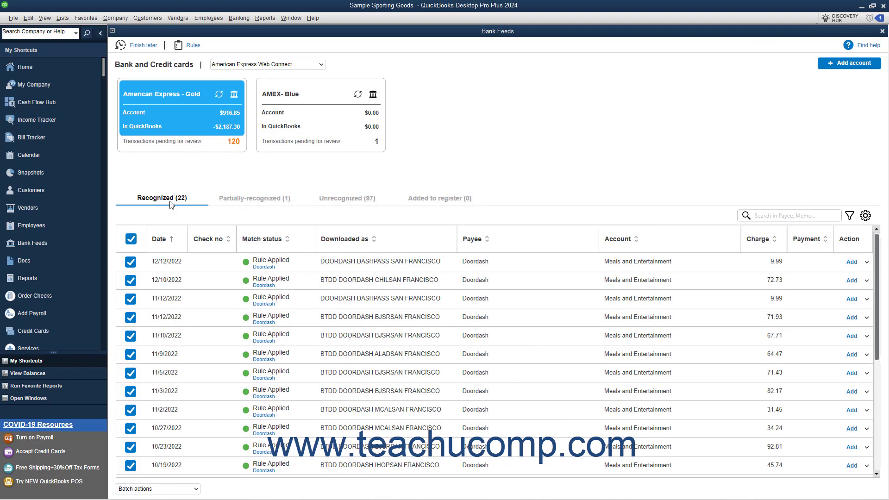